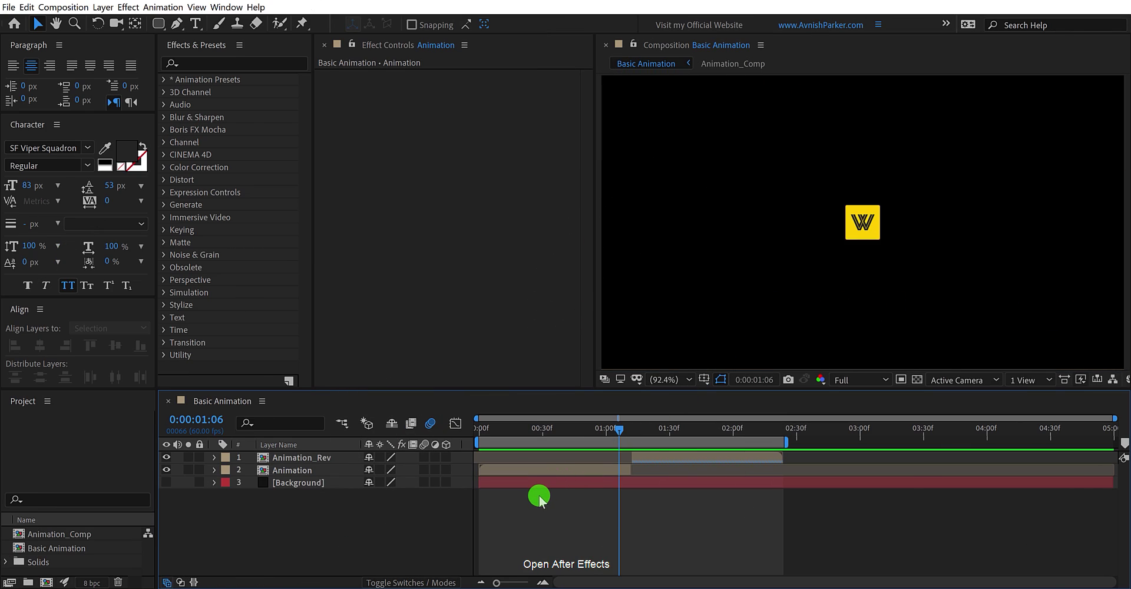
{"action": "key", "text": "space"}
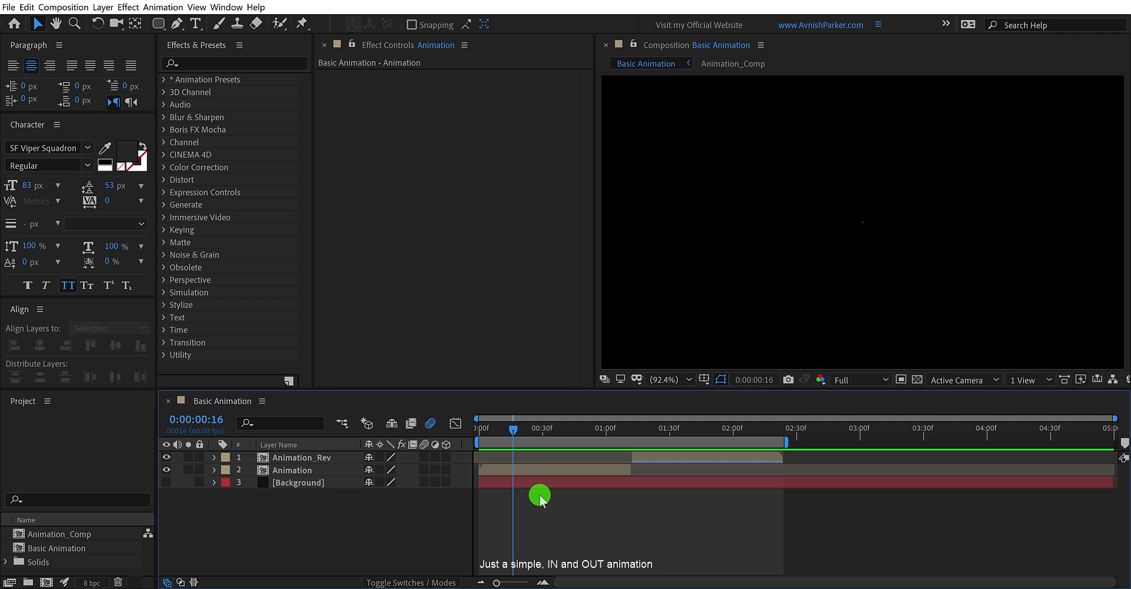
{"action": "left_click_drag", "start_coordinate": [517, 435], "coordinate": [613, 434]}
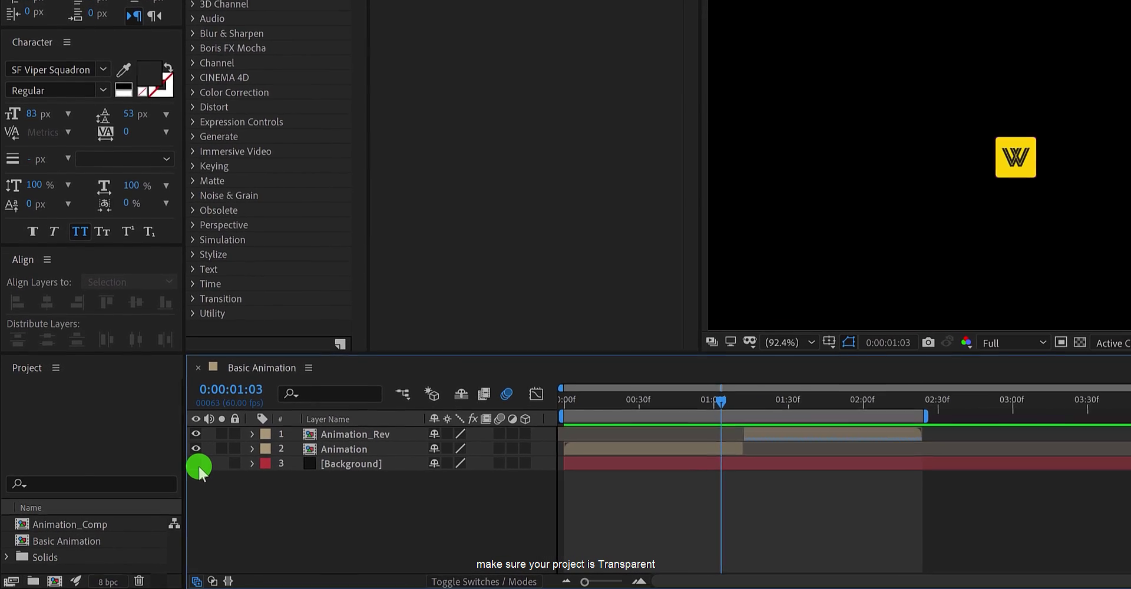
{"action": "left_click", "coordinate": [196, 464]}
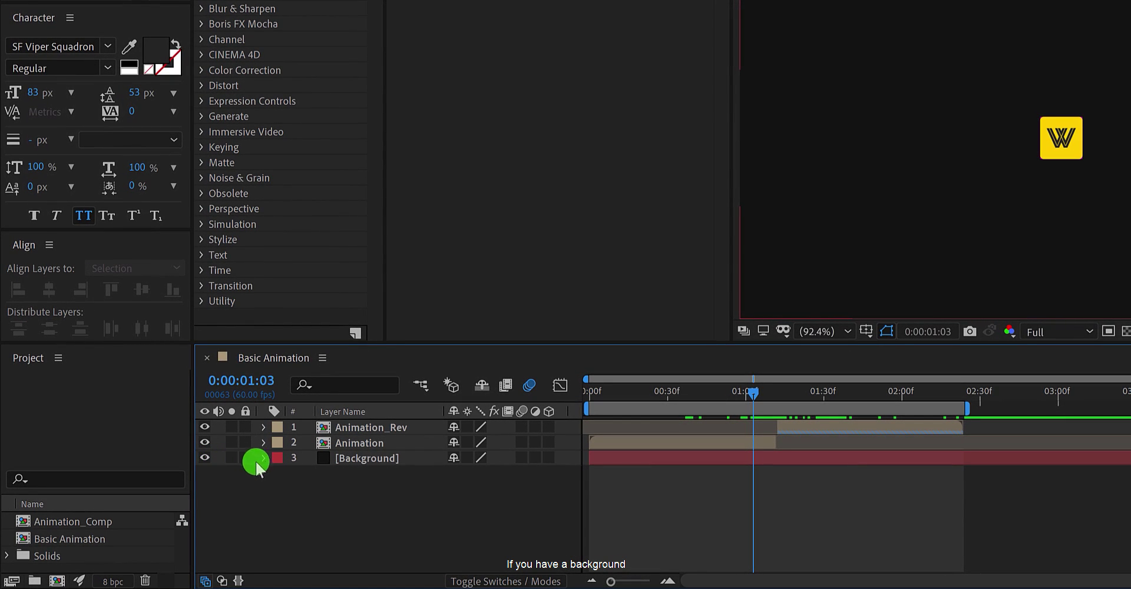
{"action": "left_click", "coordinate": [387, 458]}
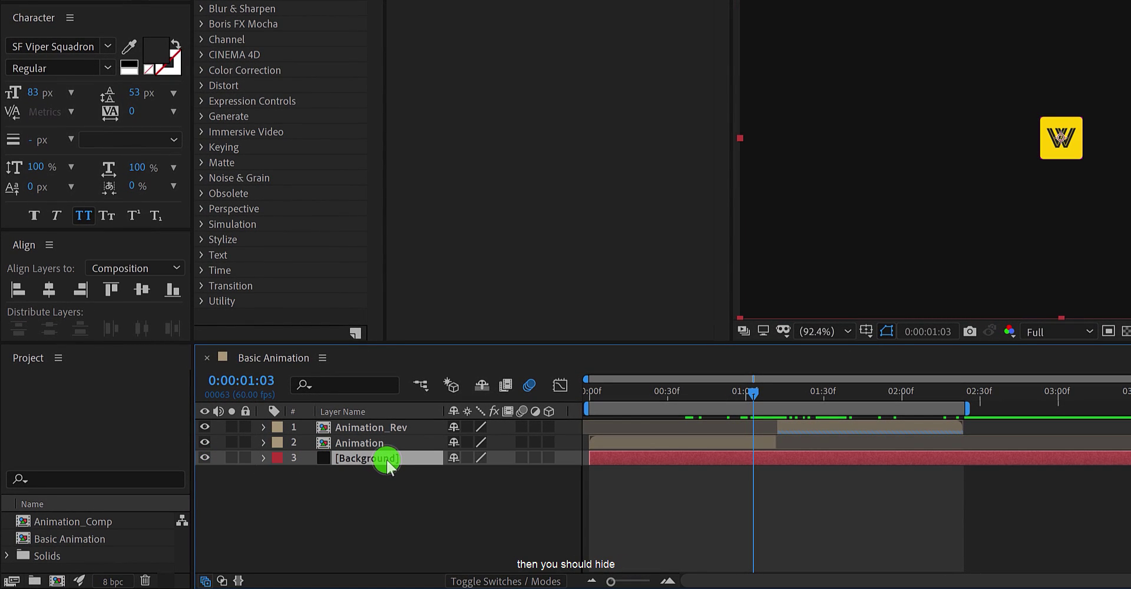
{"action": "left_click", "coordinate": [198, 459]}
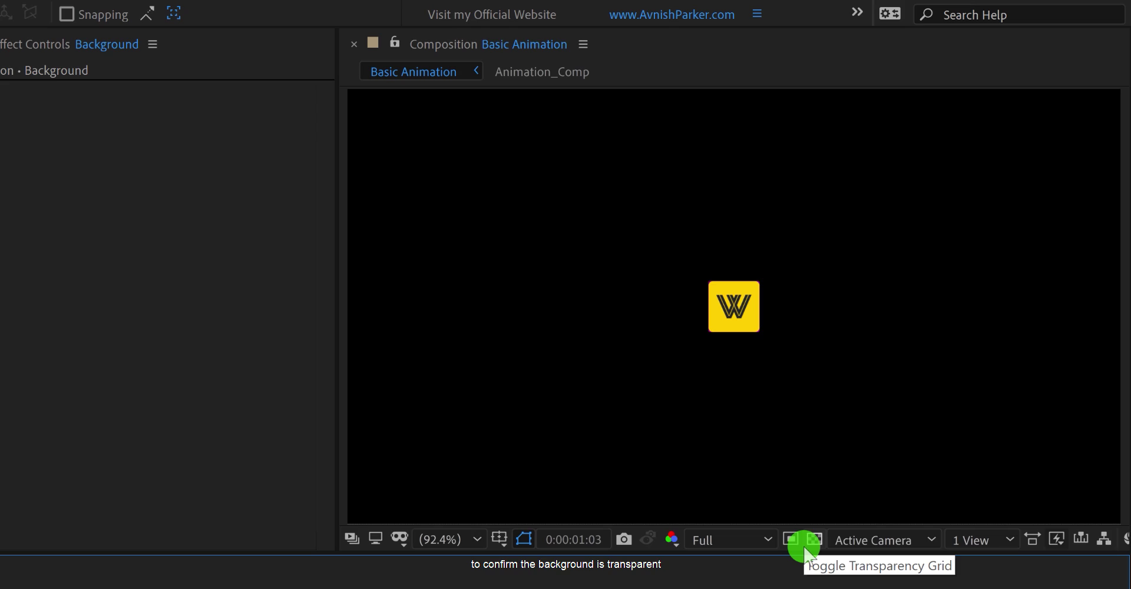
{"action": "left_click", "coordinate": [806, 545]}
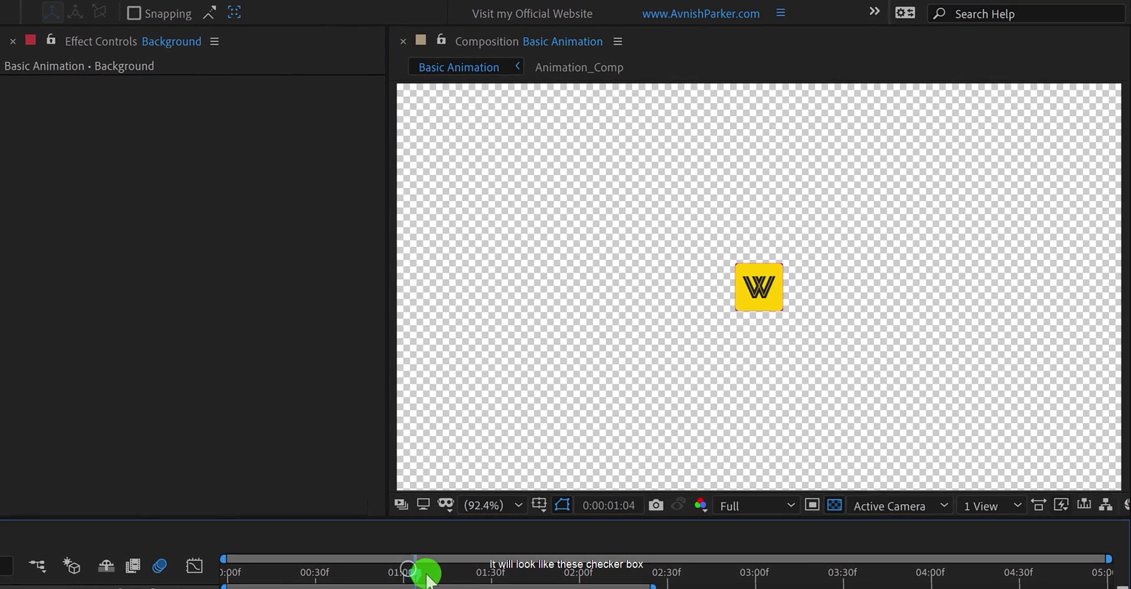
{"action": "mouse_move", "coordinate": [427, 578]}
{"action": "left_mouse_down"}
{"action": "mouse_move", "coordinate": [566, 571]}
{"action": "mouse_move", "coordinate": [419, 580]}
{"action": "left_mouse_up"}
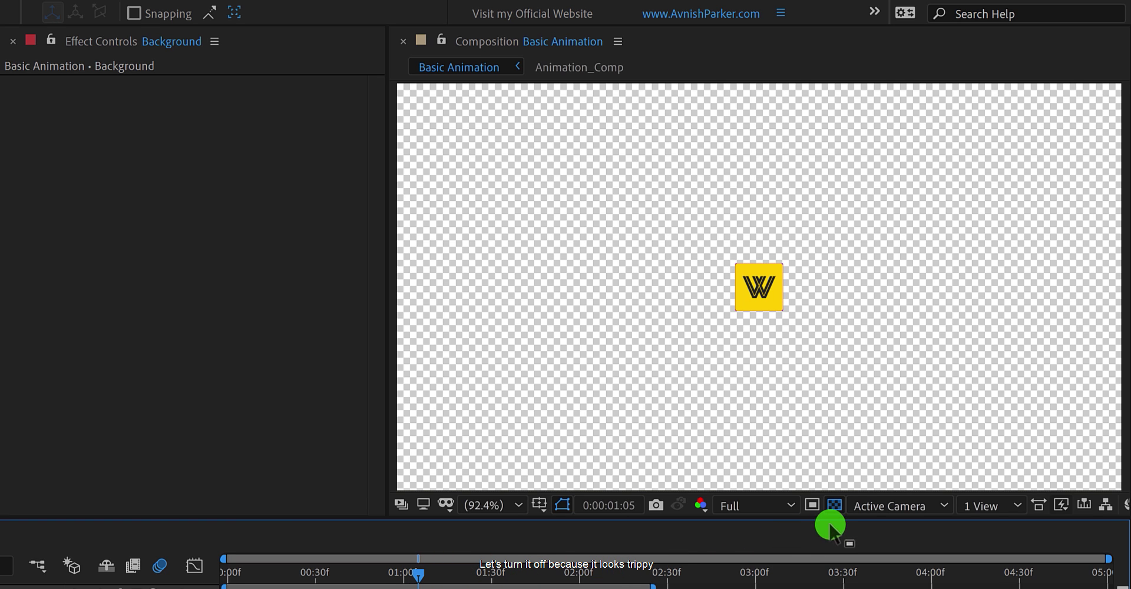
{"action": "left_click", "coordinate": [836, 507]}
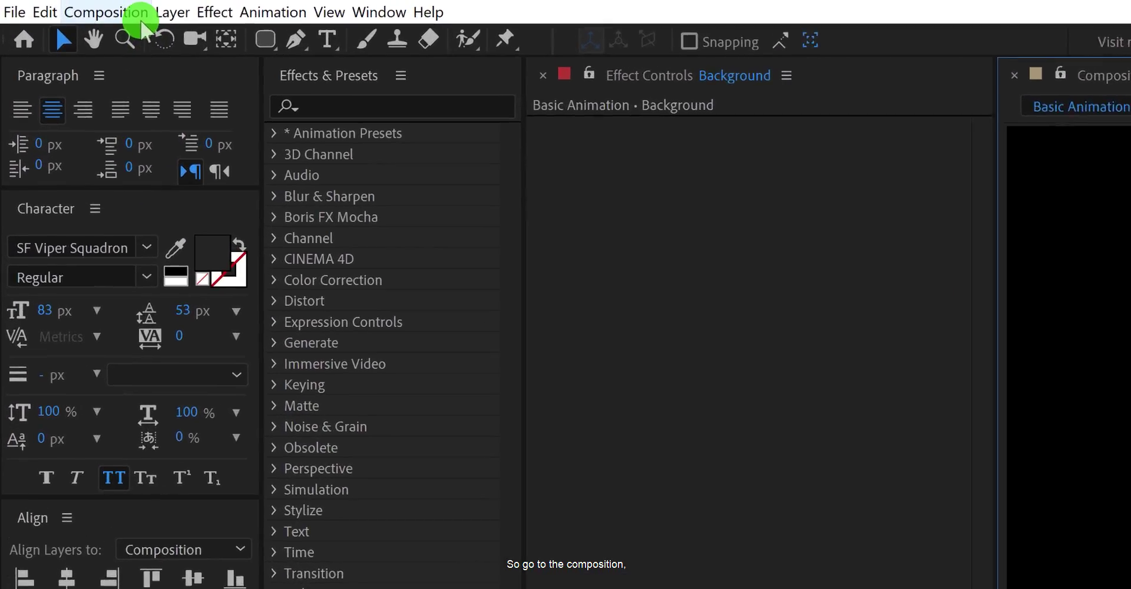
Step: Add the Basic Animation composition to the Render Queue via the Composition menu
{"action": "left_click", "coordinate": [140, 18]}
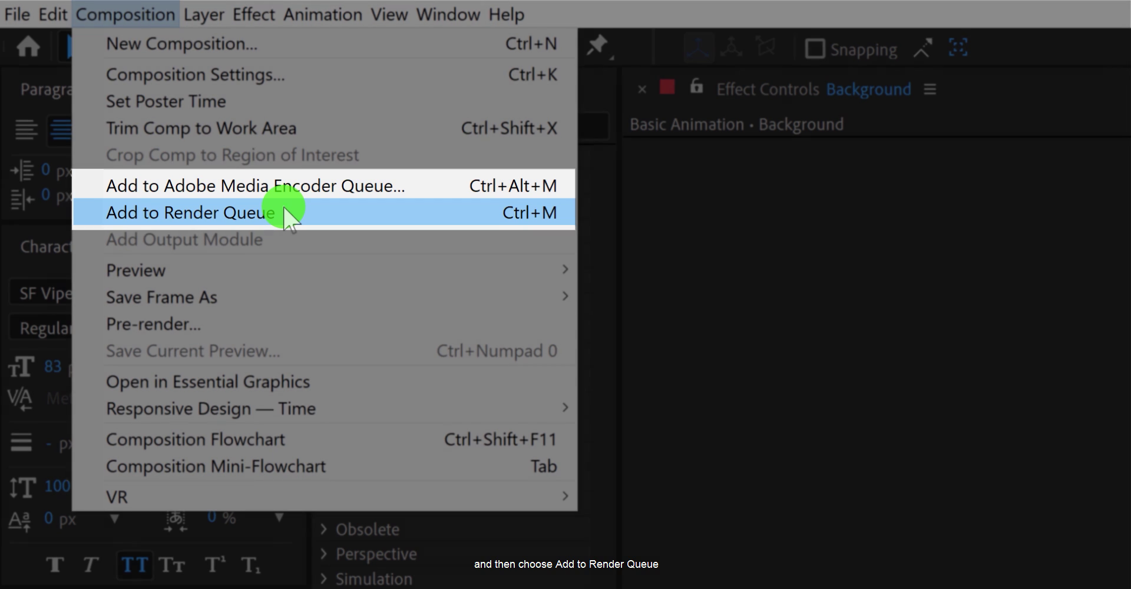
{"action": "left_click", "coordinate": [285, 211]}
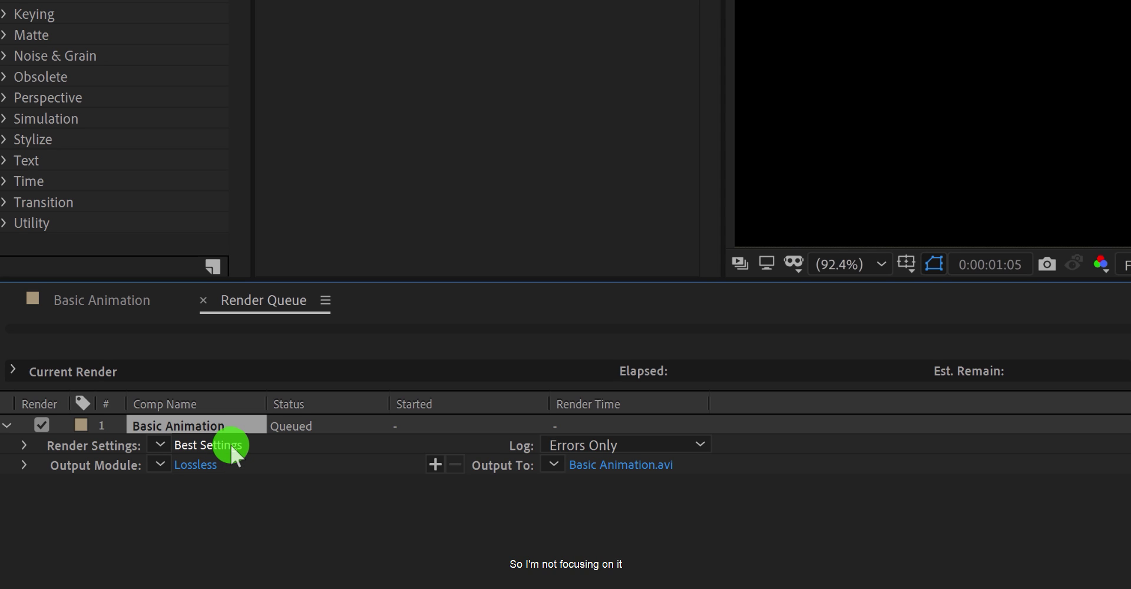
Step: Change the Lossless output module's format from AVI to QuickTime
{"action": "left_click", "coordinate": [210, 470]}
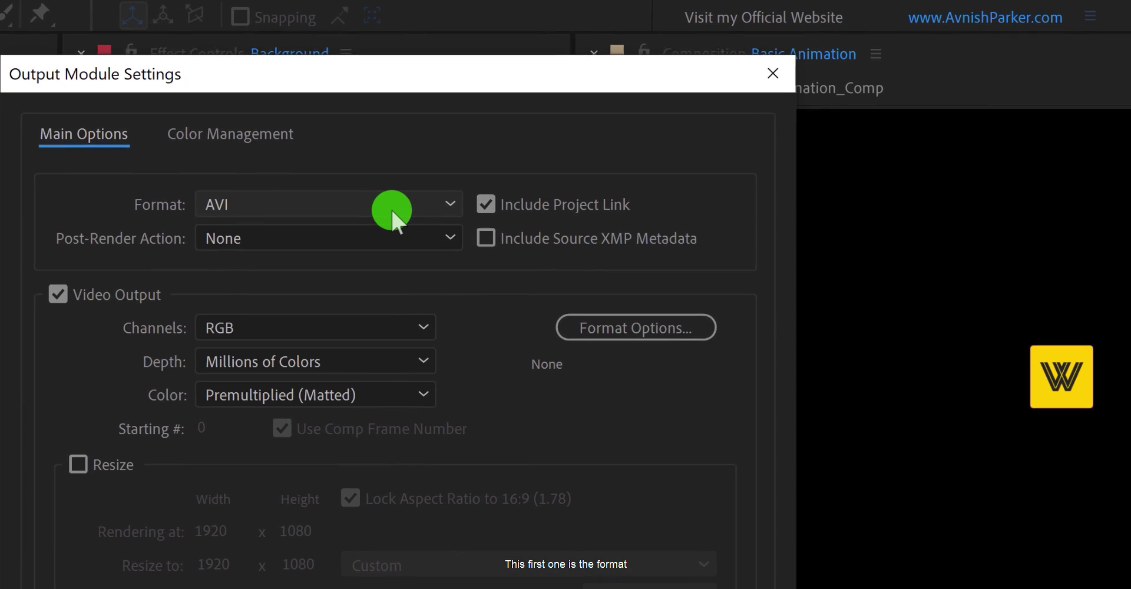
{"action": "left_click", "coordinate": [391, 211]}
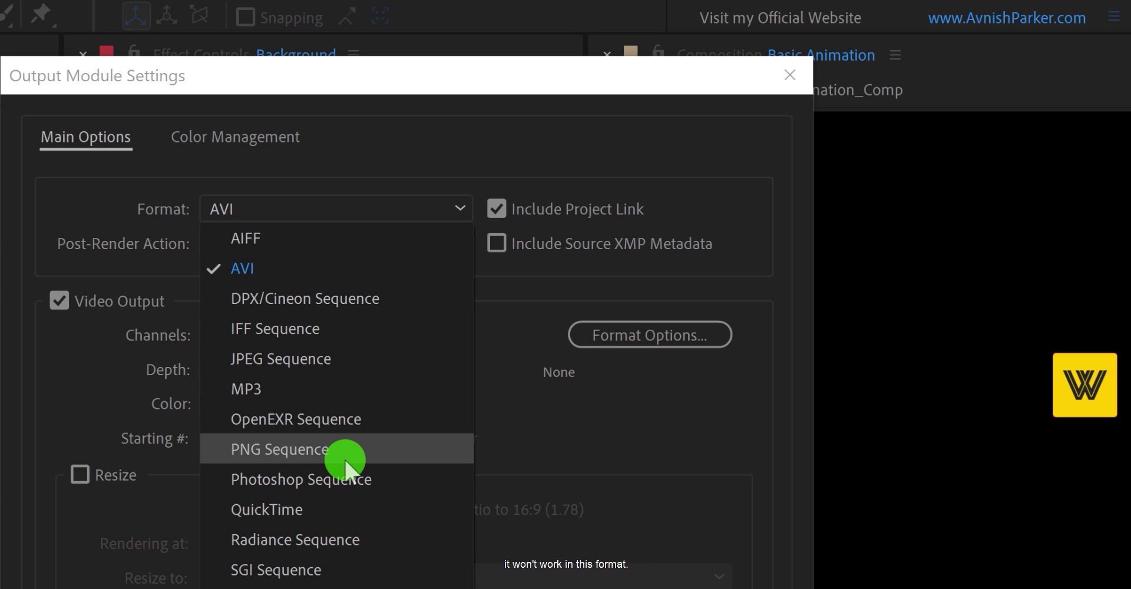
{"action": "left_click", "coordinate": [345, 503]}
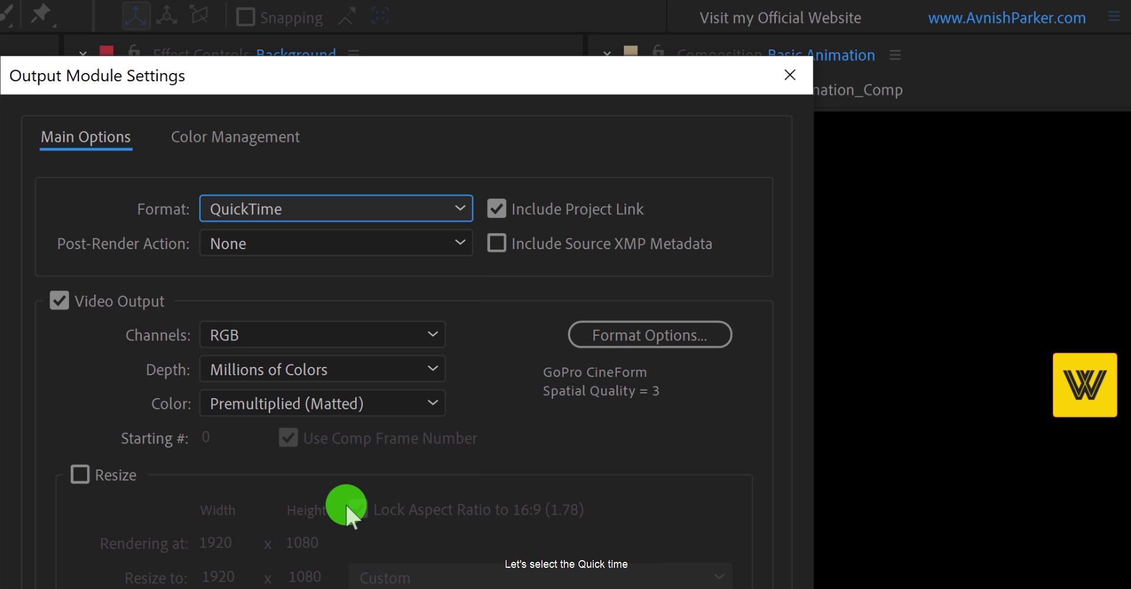
Step: Switch the QuickTime video codec from GoPro CineForm to Animation in Format Options
{"action": "left_click", "coordinate": [631, 343]}
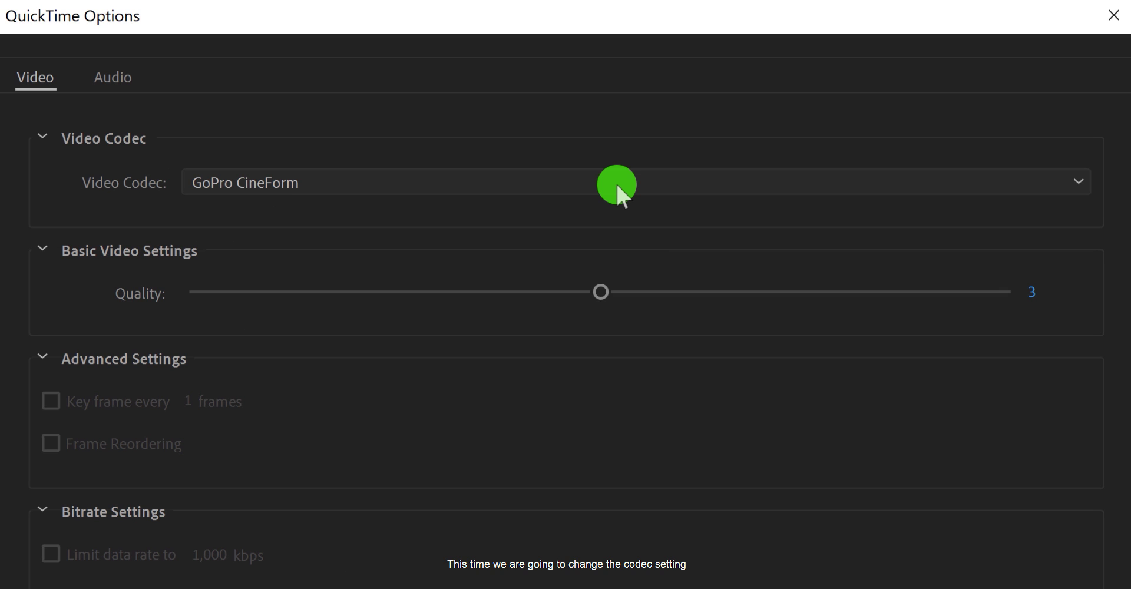
{"action": "left_click", "coordinate": [618, 188]}
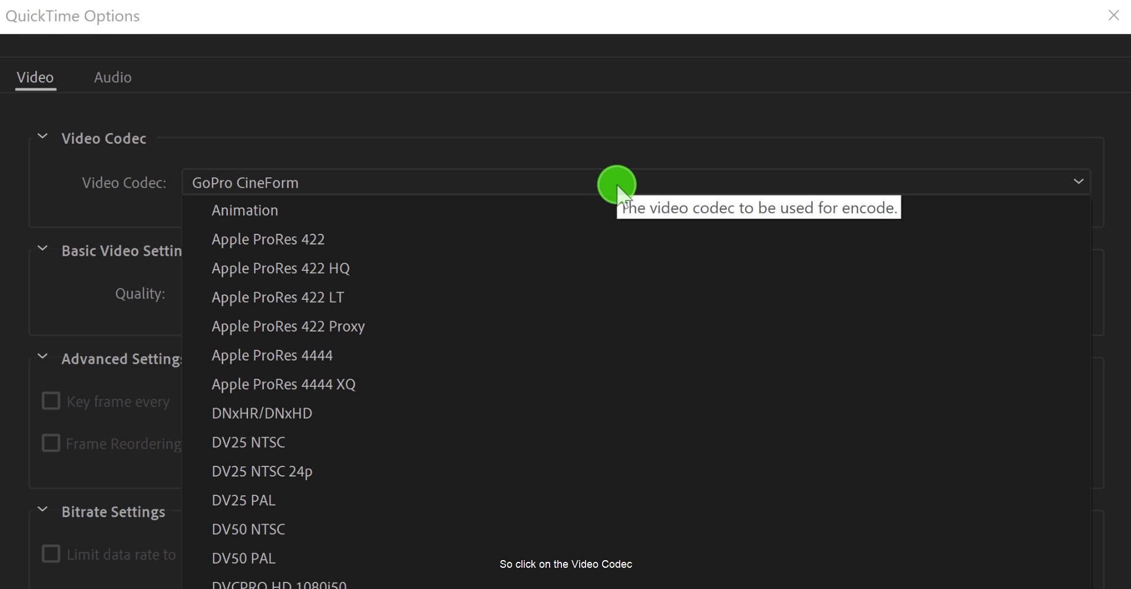
{"action": "left_click", "coordinate": [401, 212]}
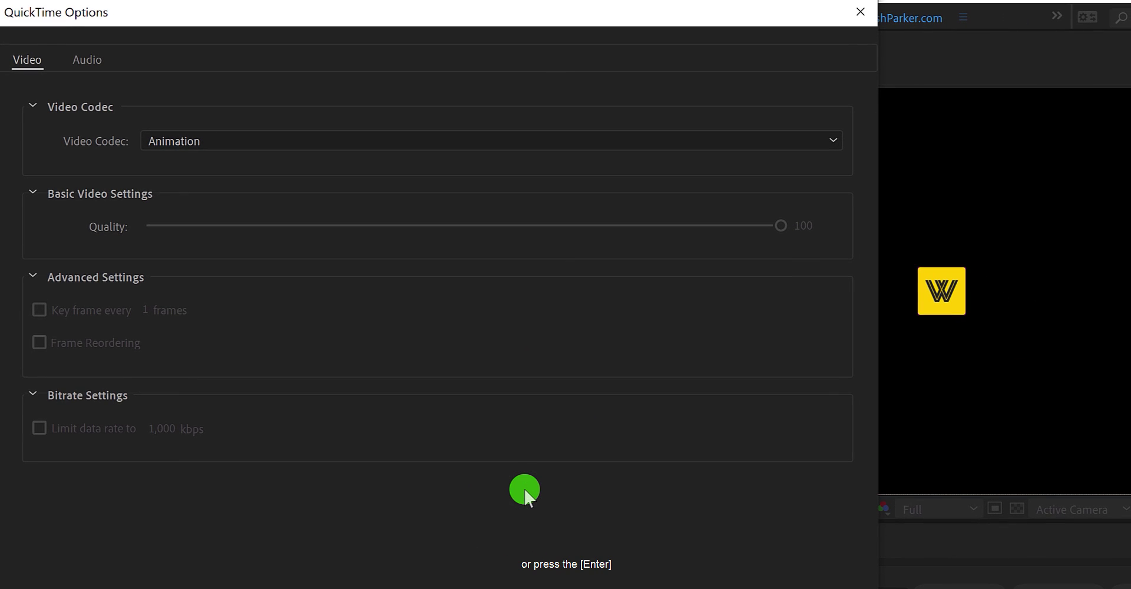
{"action": "key", "text": "Return"}
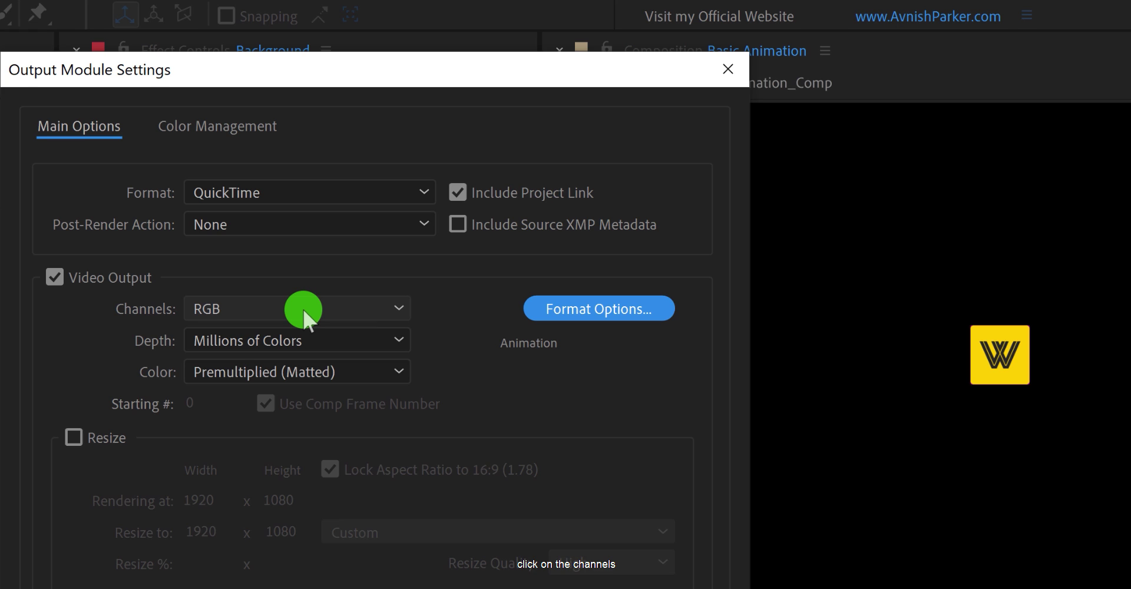
Step: Set output channels to RGB + Alpha and set audio to Audio Output Off
{"action": "left_click", "coordinate": [302, 309]}
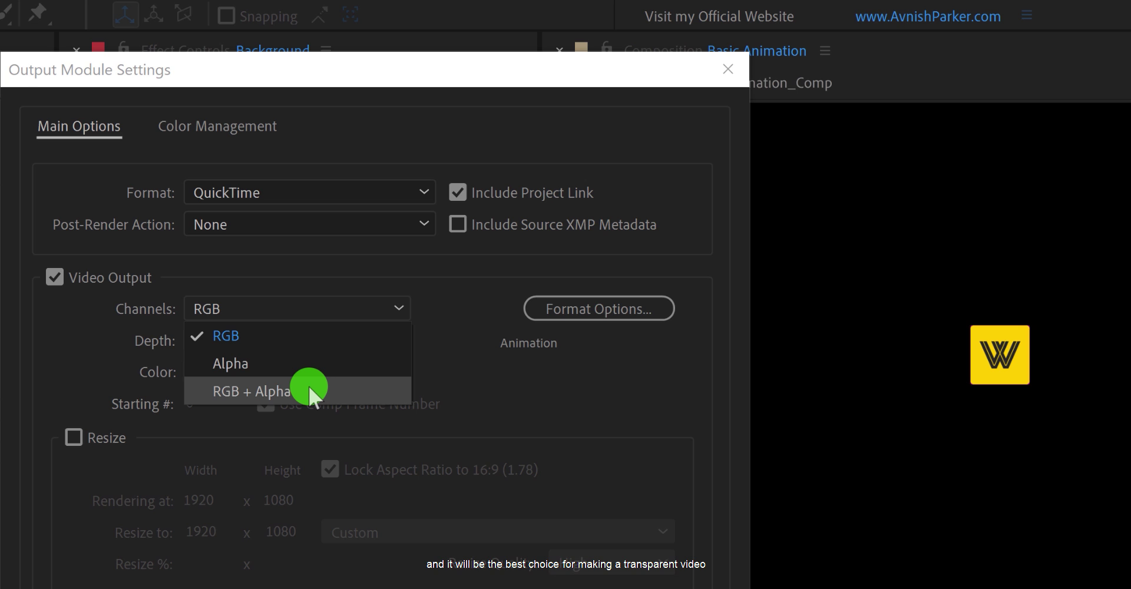
{"action": "left_click", "coordinate": [309, 386]}
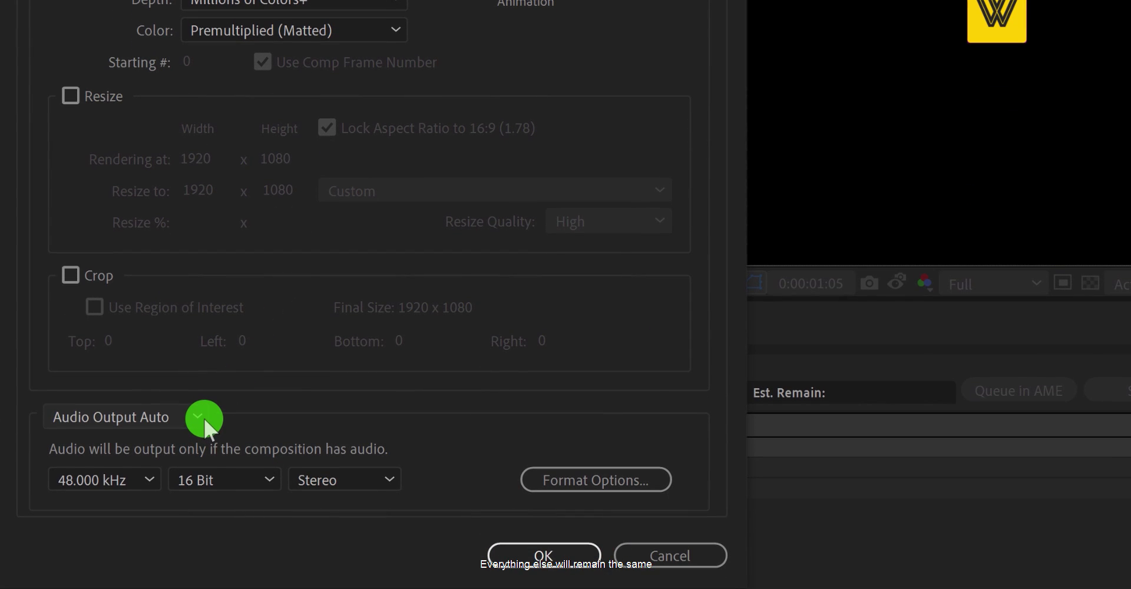
{"action": "left_click", "coordinate": [204, 418]}
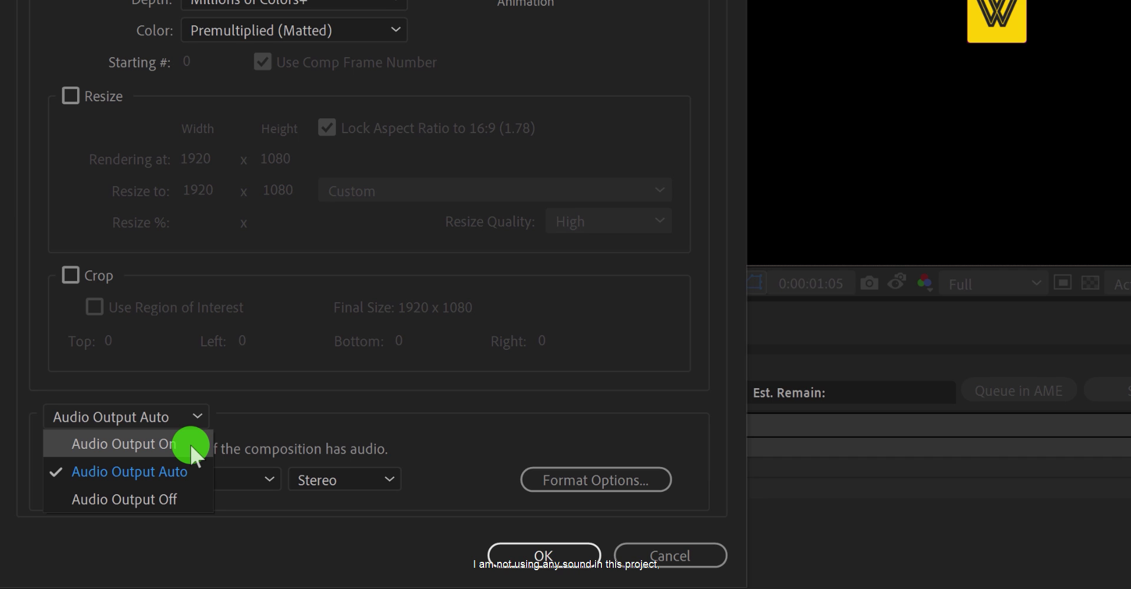
{"action": "left_click", "coordinate": [181, 489]}
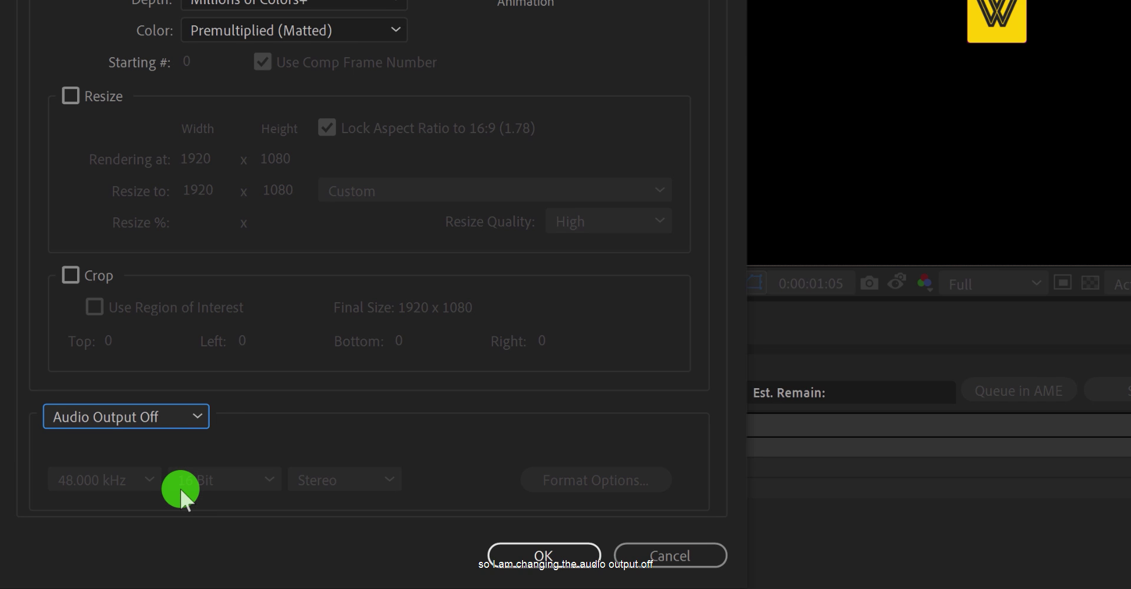
Step: Confirm the output settings, save as Basic Animation.mov, and render the queued composition
{"action": "left_click", "coordinate": [501, 557]}
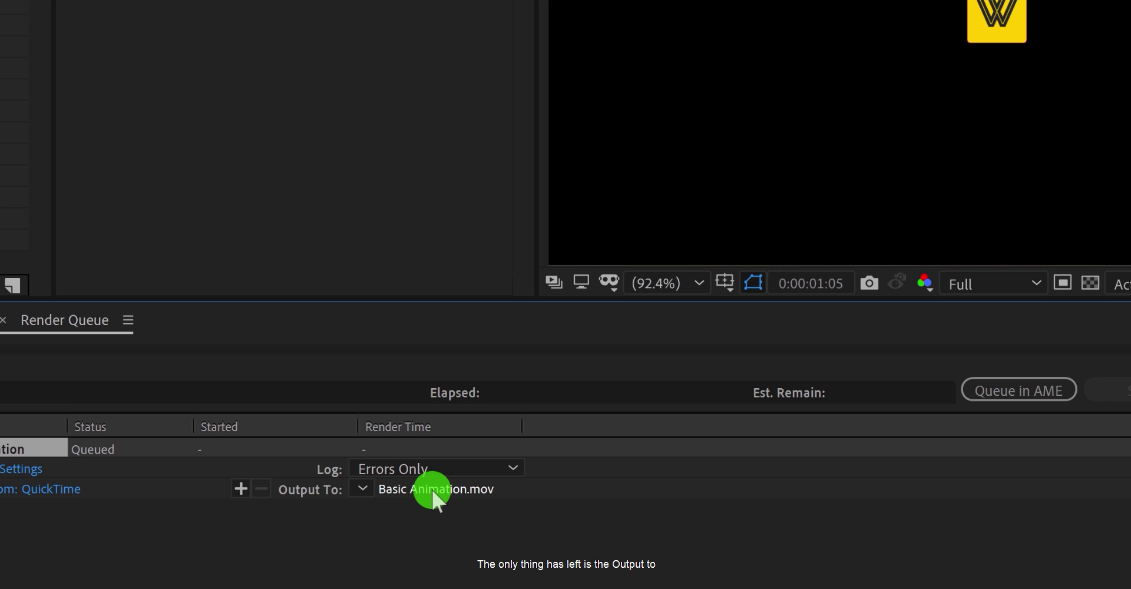
{"action": "left_click", "coordinate": [424, 490]}
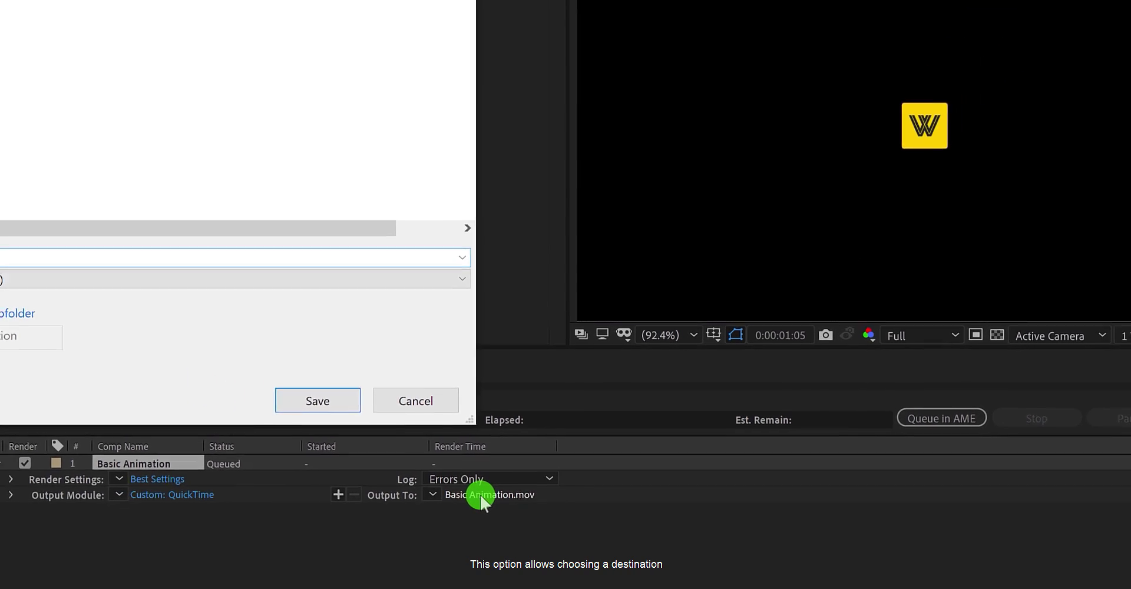
{"action": "left_click", "coordinate": [92, 257]}
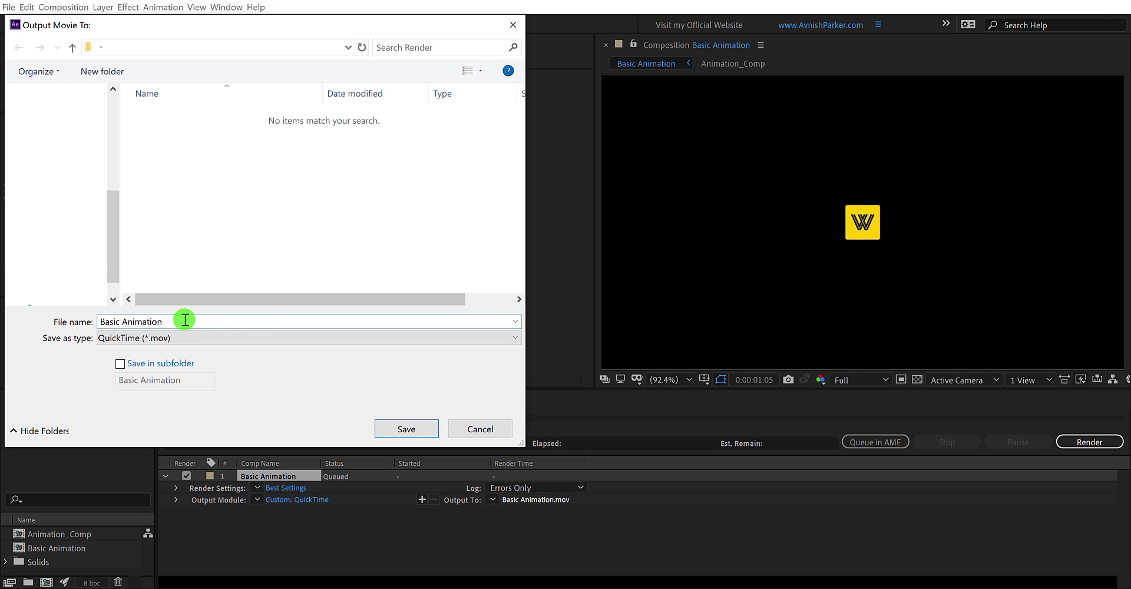
{"action": "left_click", "coordinate": [405, 429]}
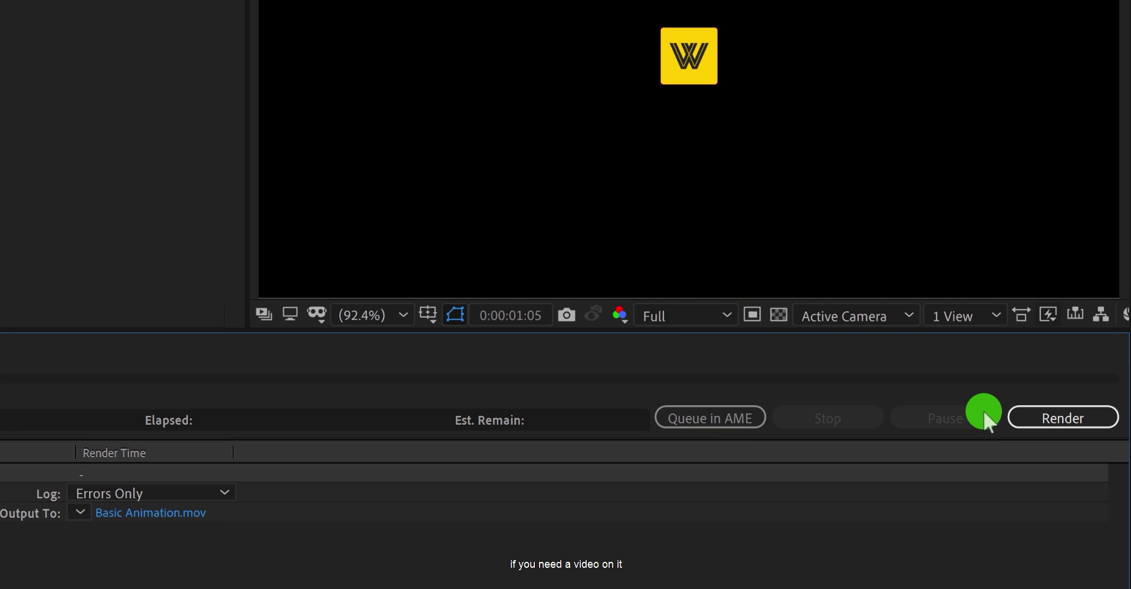
{"action": "left_click", "coordinate": [1015, 422]}
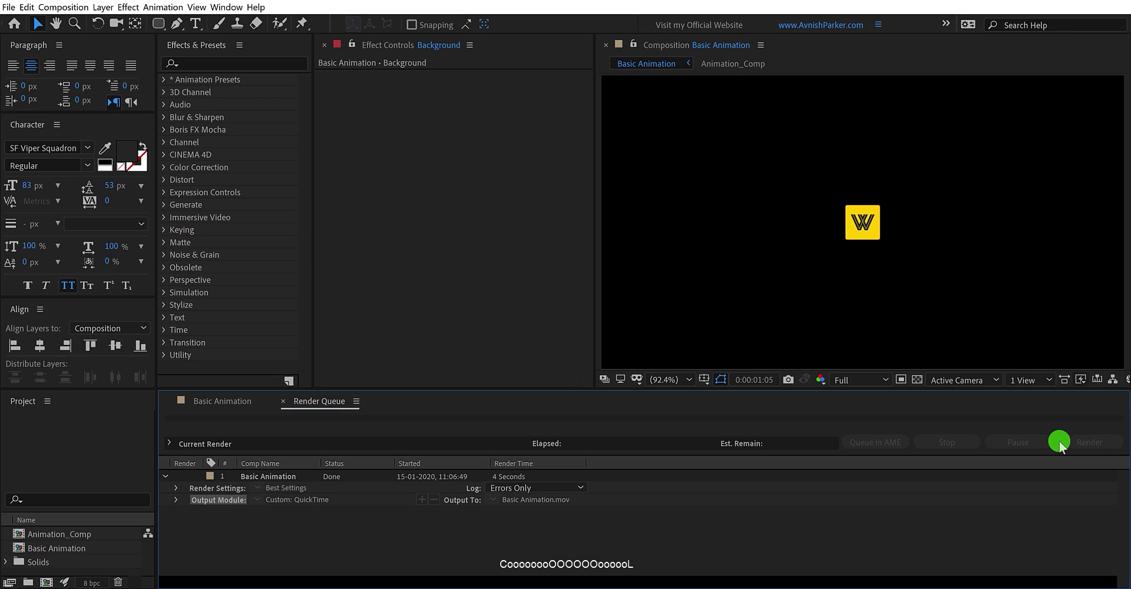
{"action": "left_click", "coordinate": [343, 510]}
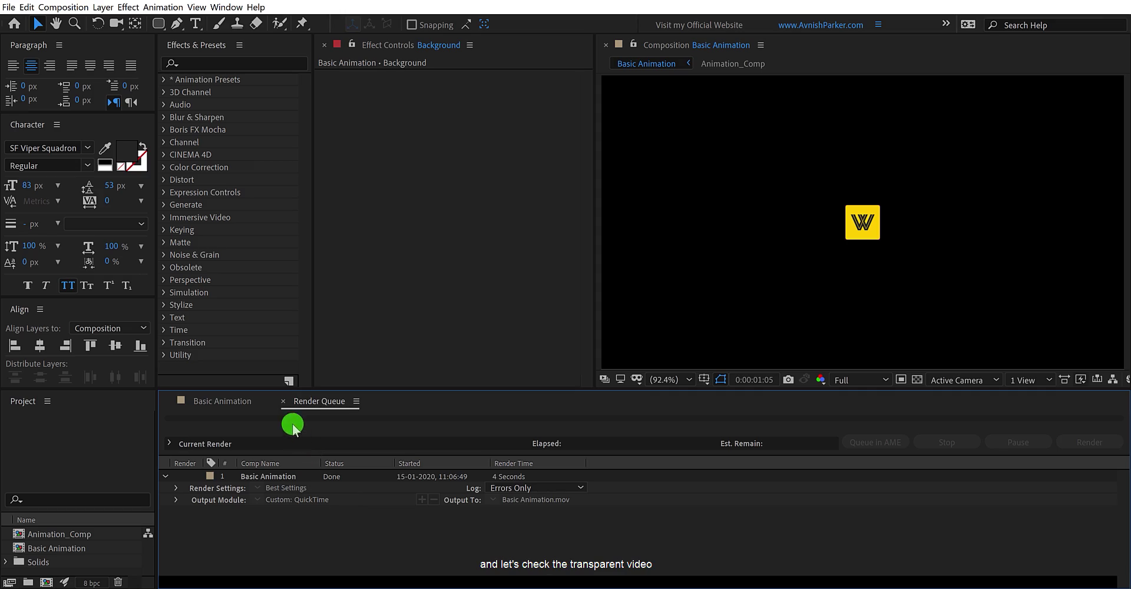
Step: Import Basic Animation.mov, build composition Basic Animation 2 from it, and scrub to 0:00:01:17
{"action": "left_click", "coordinate": [284, 402]}
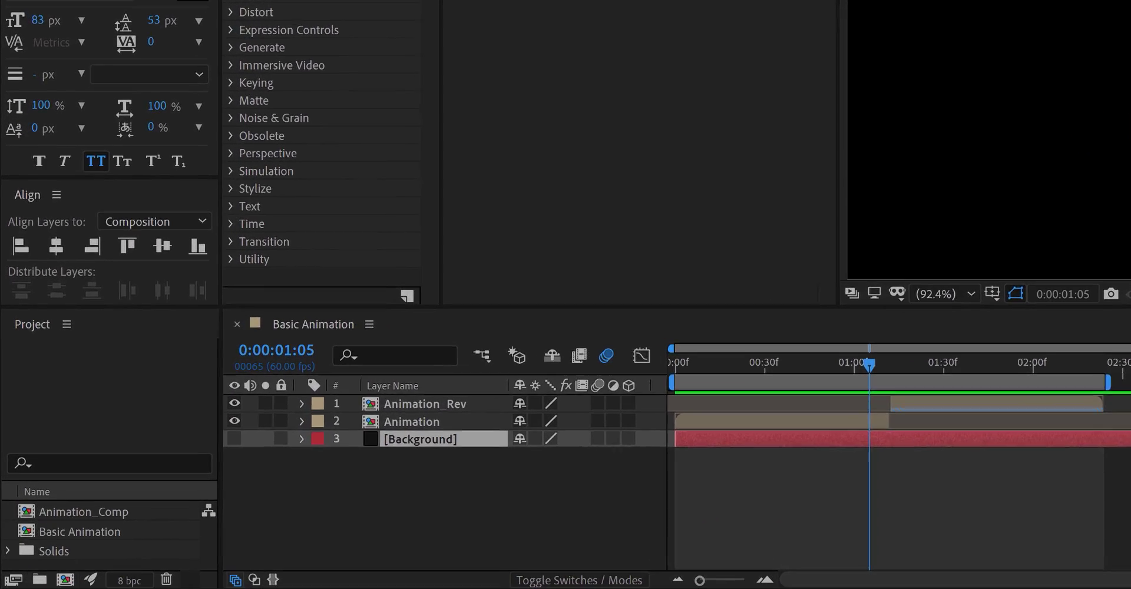
{"action": "left_click_drag", "start_coordinate": [61, 430], "coordinate": [72, 438]}
{"action": "left_click_drag", "start_coordinate": [97, 387], "coordinate": [122, 500]}
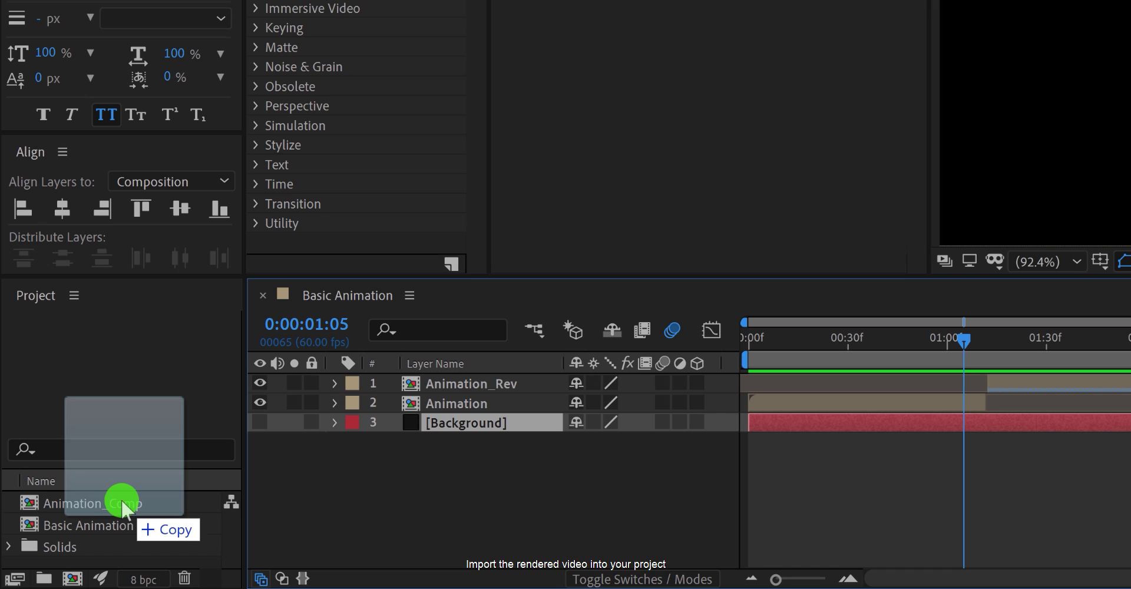
{"action": "left_click_drag", "start_coordinate": [133, 545], "coordinate": [77, 579]}
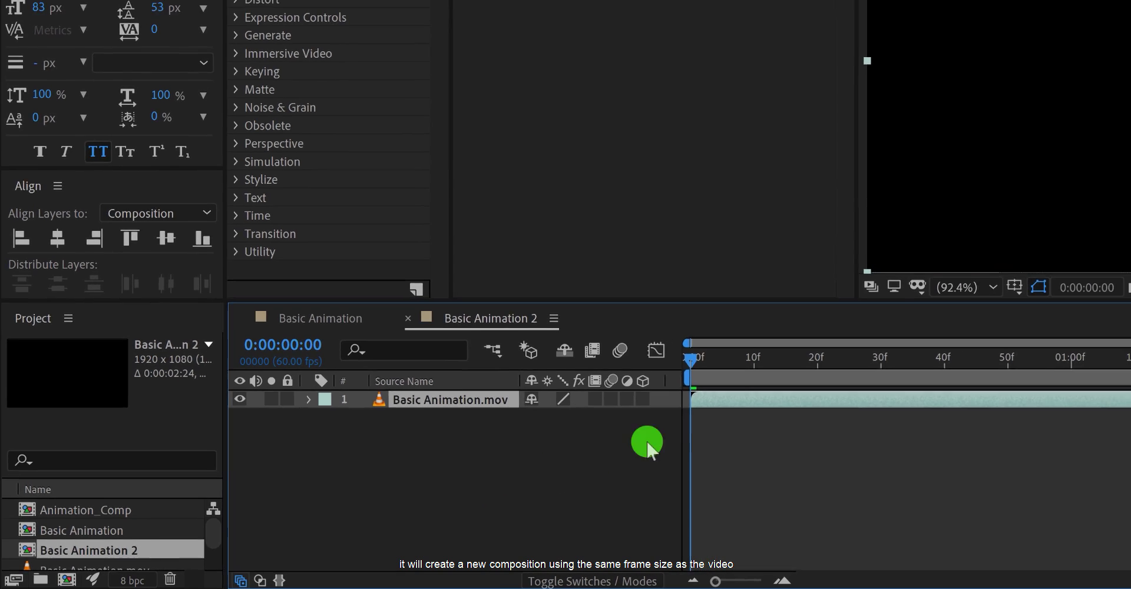
{"action": "left_click", "coordinate": [755, 340]}
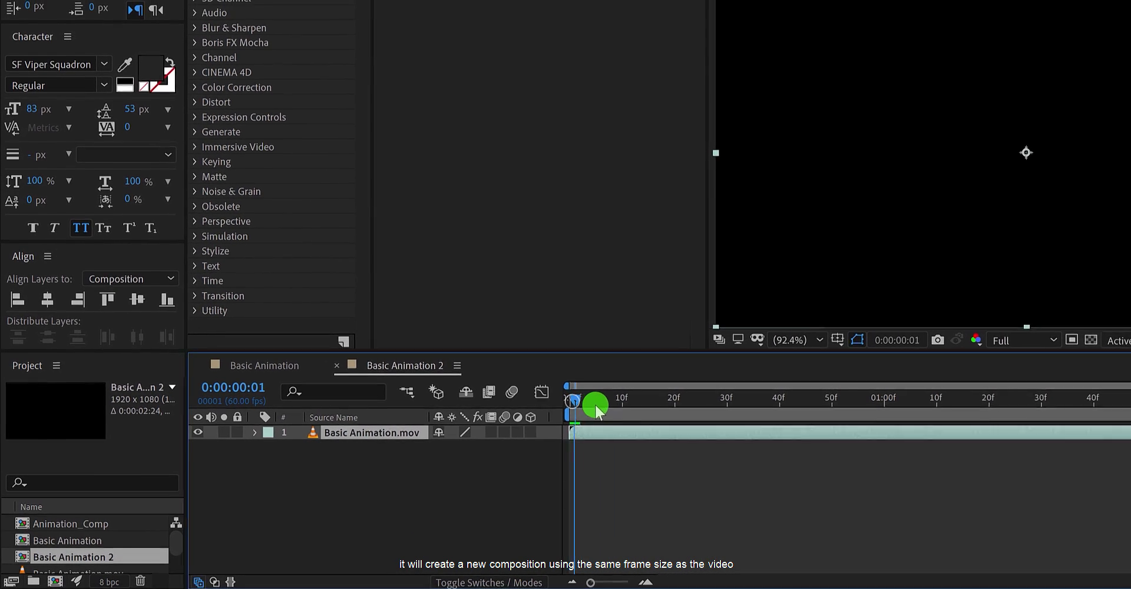
{"action": "left_click_drag", "start_coordinate": [597, 409], "coordinate": [967, 399]}
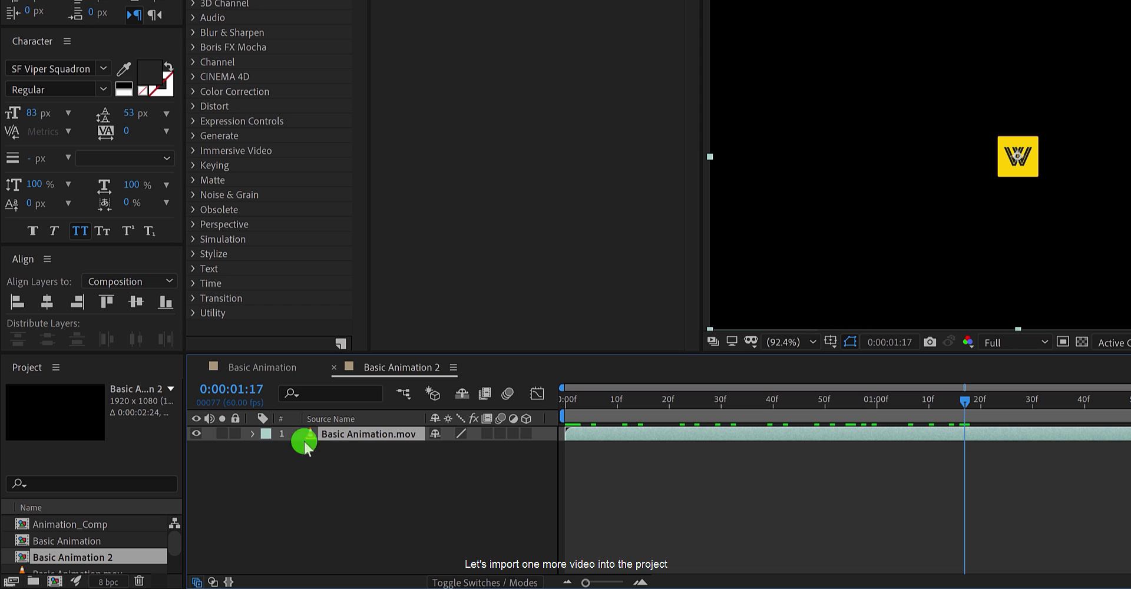
Step: Add Storyblocks.mp4 to the timeline beneath the Basic Animation.mov layer and scrub the overlay
{"action": "left_click_drag", "start_coordinate": [1, 377], "coordinate": [324, 500]}
{"action": "left_click_drag", "start_coordinate": [358, 439], "coordinate": [345, 461]}
{"action": "left_click_drag", "start_coordinate": [537, 412], "coordinate": [935, 411]}
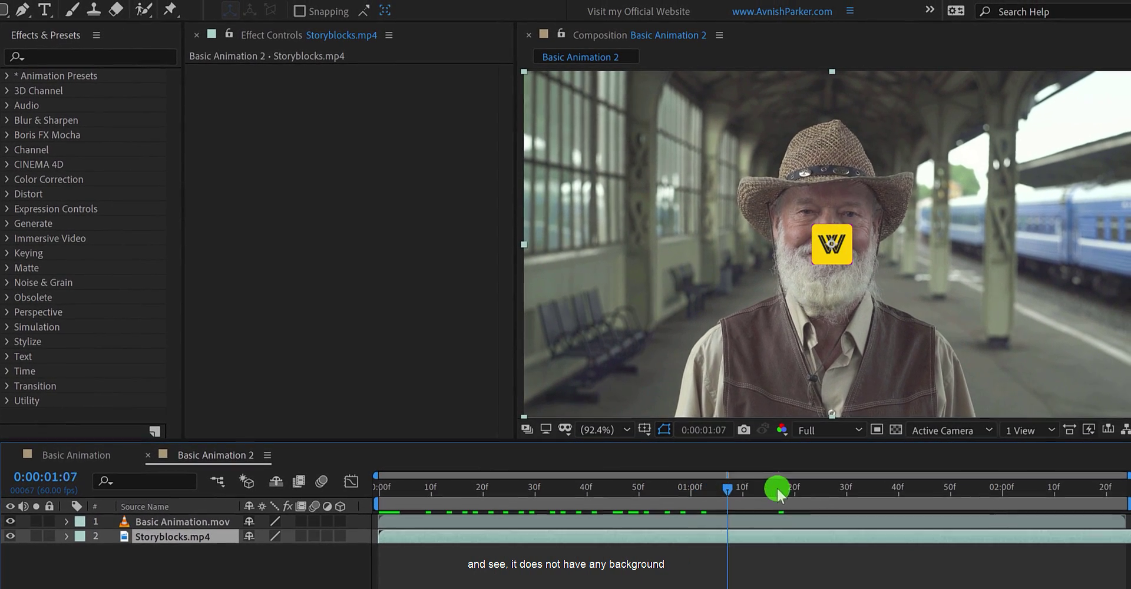
{"action": "left_click_drag", "start_coordinate": [777, 486], "coordinate": [767, 518]}
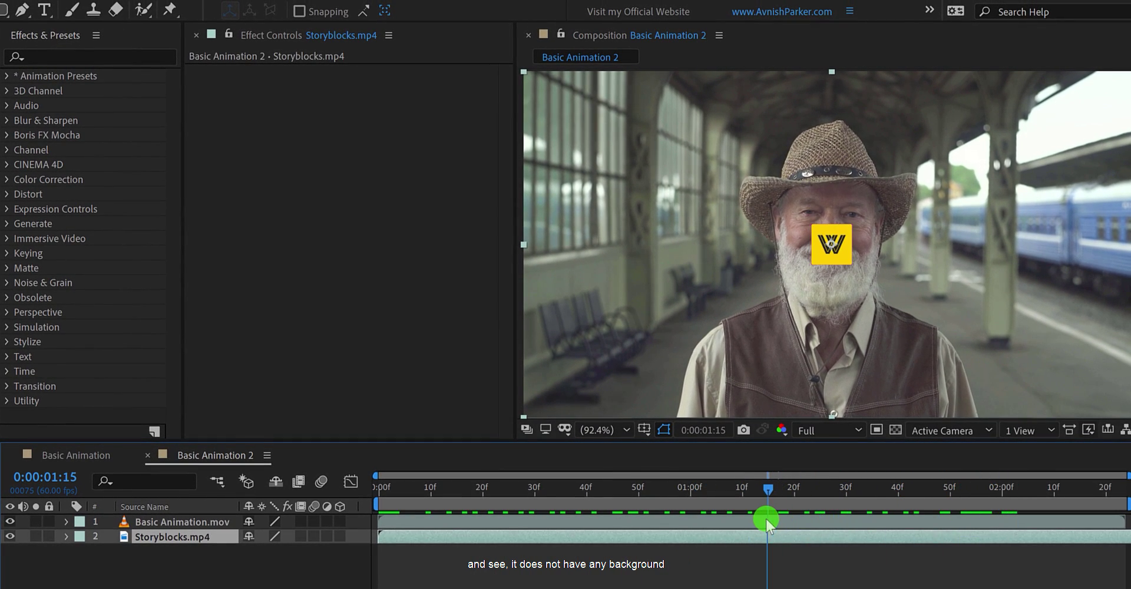
Step: Move the logo onto the left pillar, set time to 0:00:01:18, and preview
{"action": "left_click", "coordinate": [826, 258]}
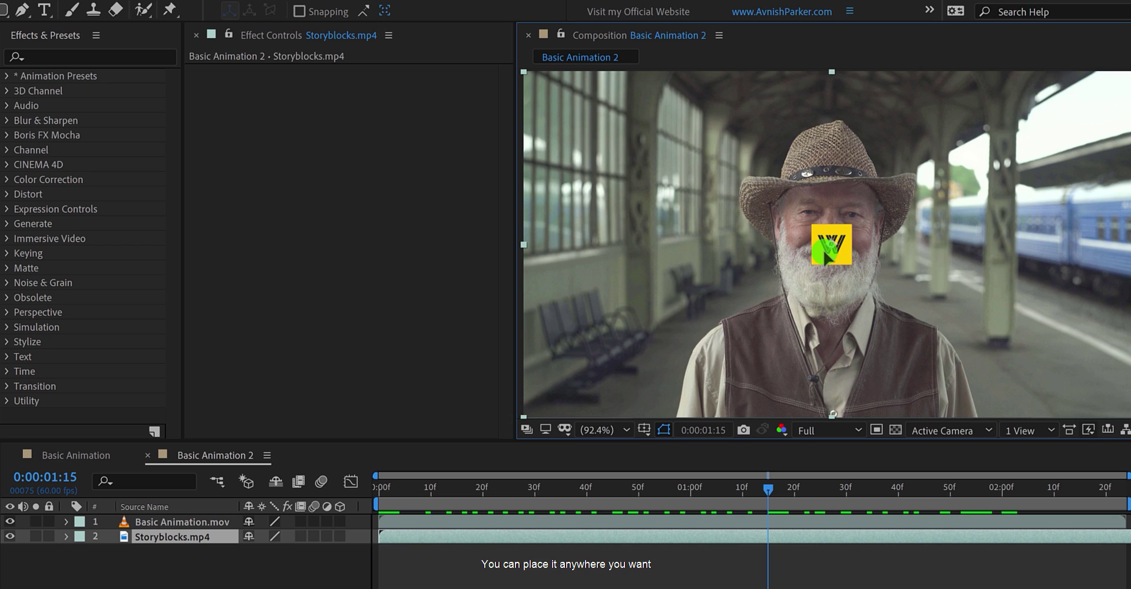
{"action": "left_click", "coordinate": [188, 522]}
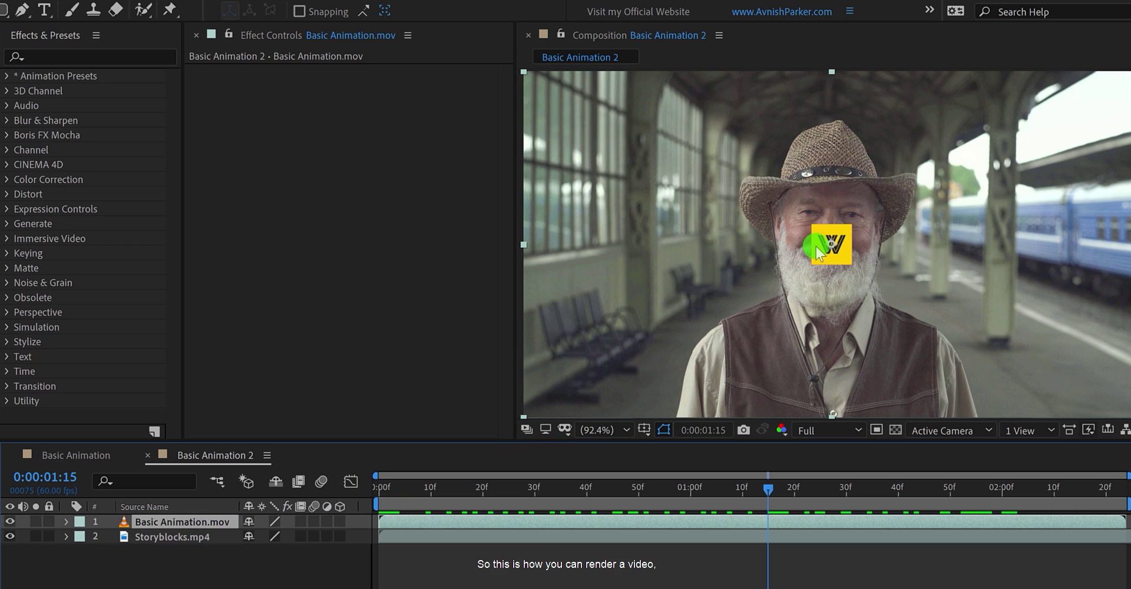
{"action": "left_click_drag", "start_coordinate": [834, 251], "coordinate": [642, 238]}
{"action": "left_click", "coordinate": [507, 426]}
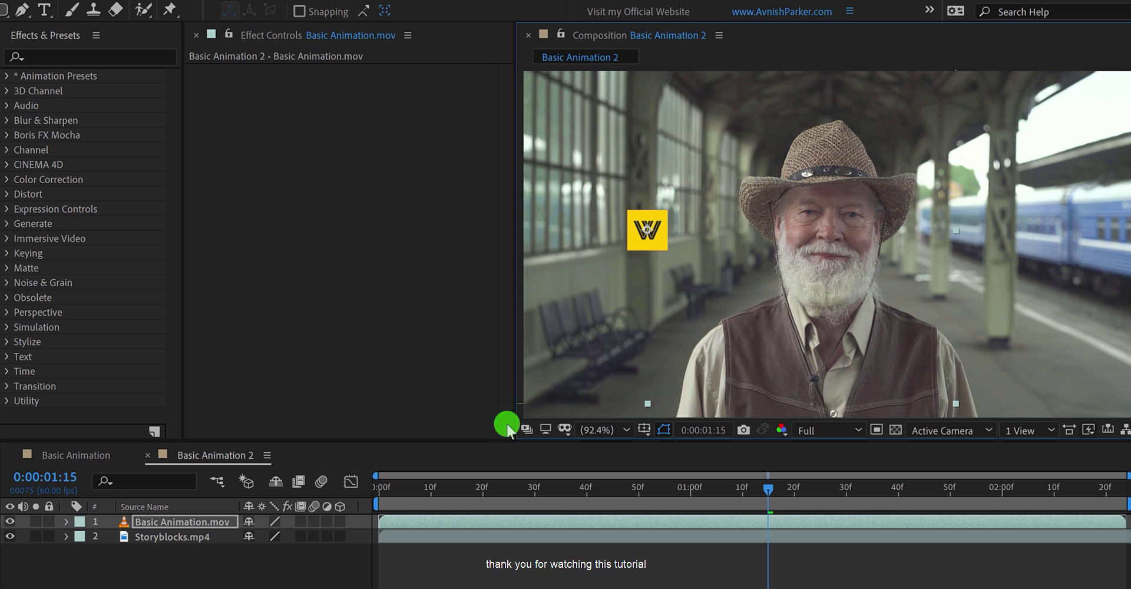
{"action": "left_click_drag", "start_coordinate": [386, 486], "coordinate": [784, 508]}
{"action": "left_click", "coordinate": [751, 583]}
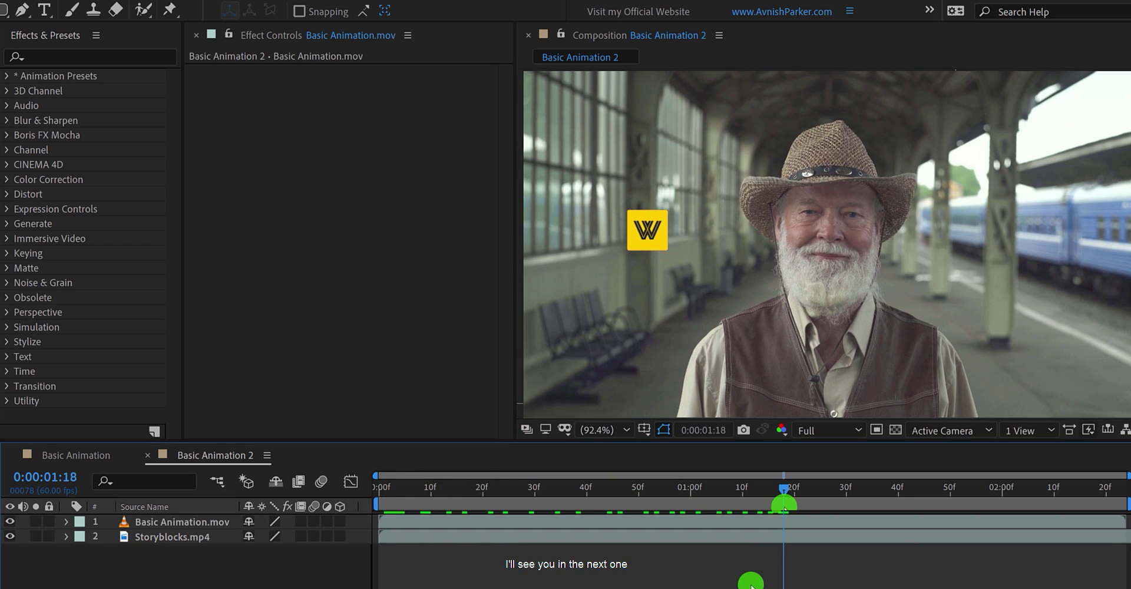
{"action": "key", "text": "space"}
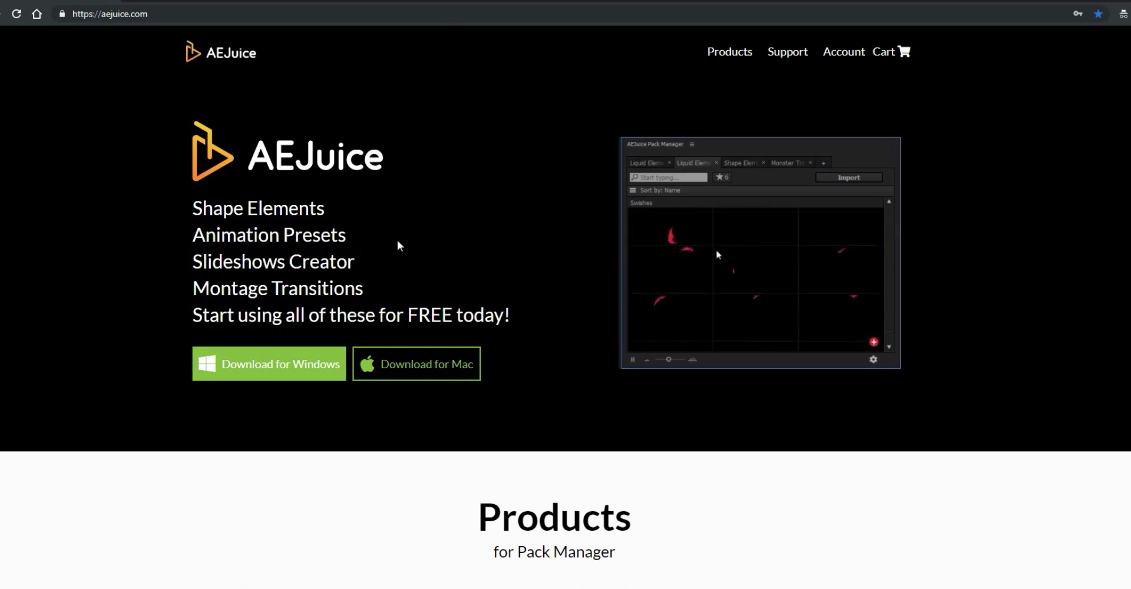
Step: Add the $99 Liquid Elements pack to the cart and proceed to checkout
{"action": "scroll", "coordinate": [416, 242], "scroll_direction": "down", "scroll_amount": 7}
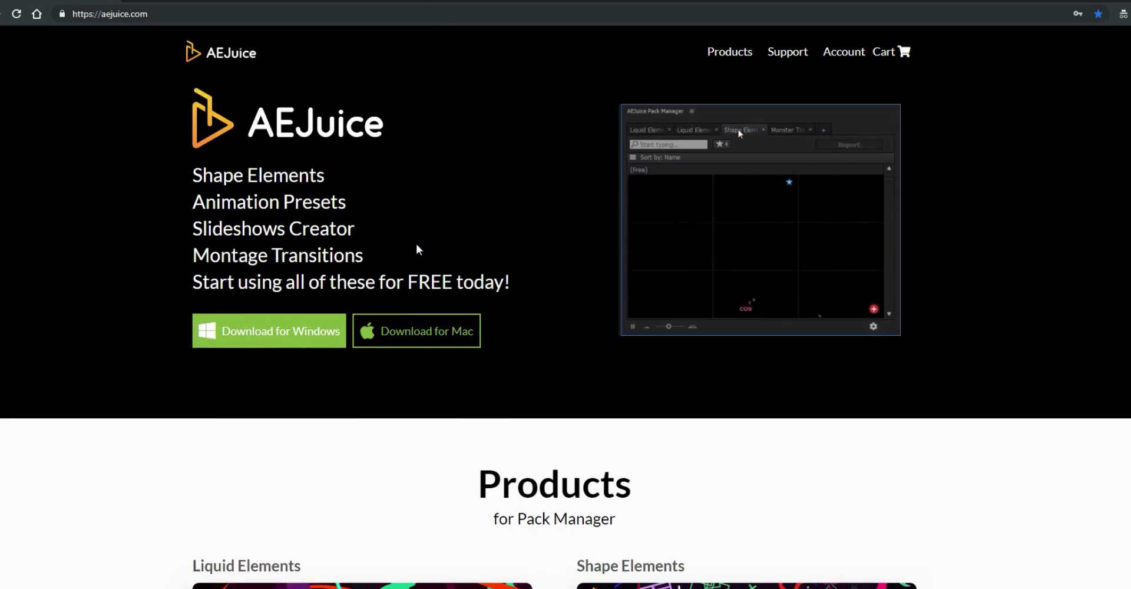
{"action": "mouse_move", "coordinate": [416, 256]}
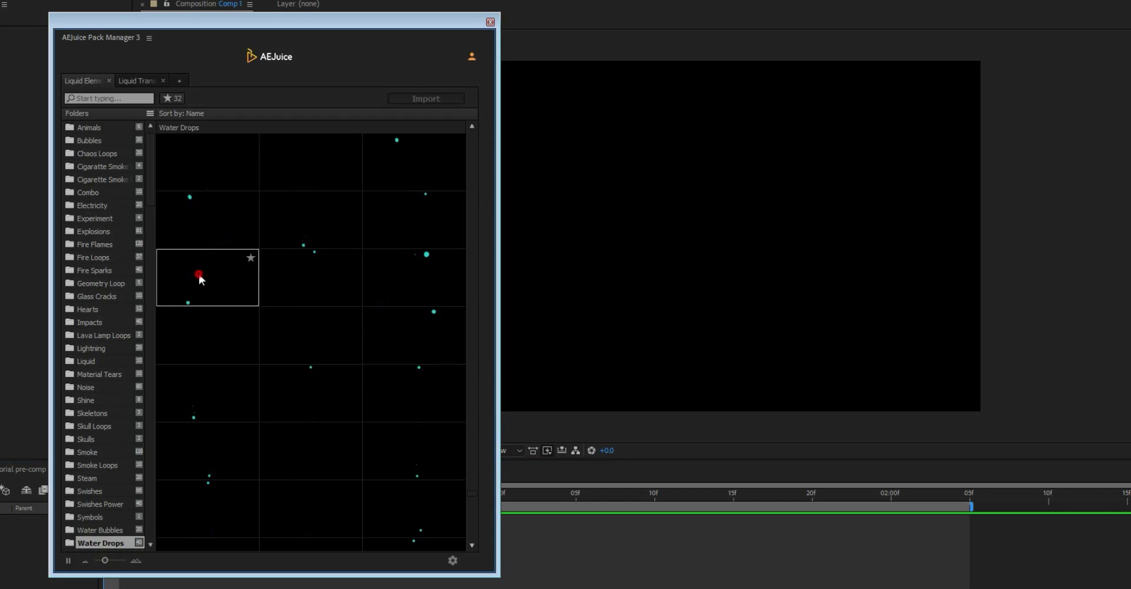
{"action": "left_click_drag", "start_coordinate": [199, 274], "coordinate": [620, 222]}
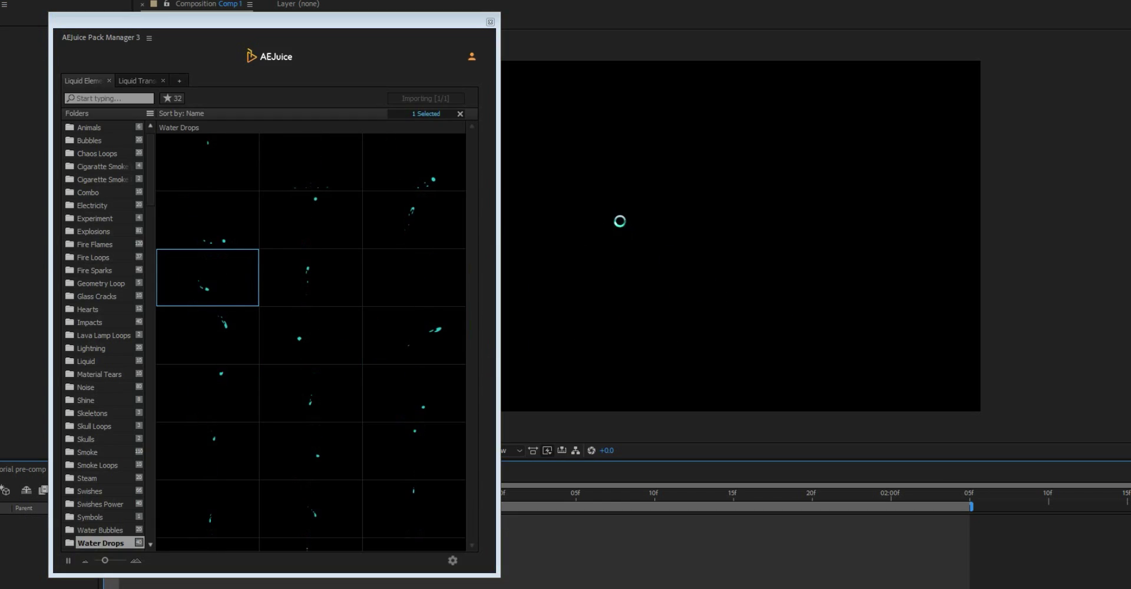
{"action": "key", "text": "space"}
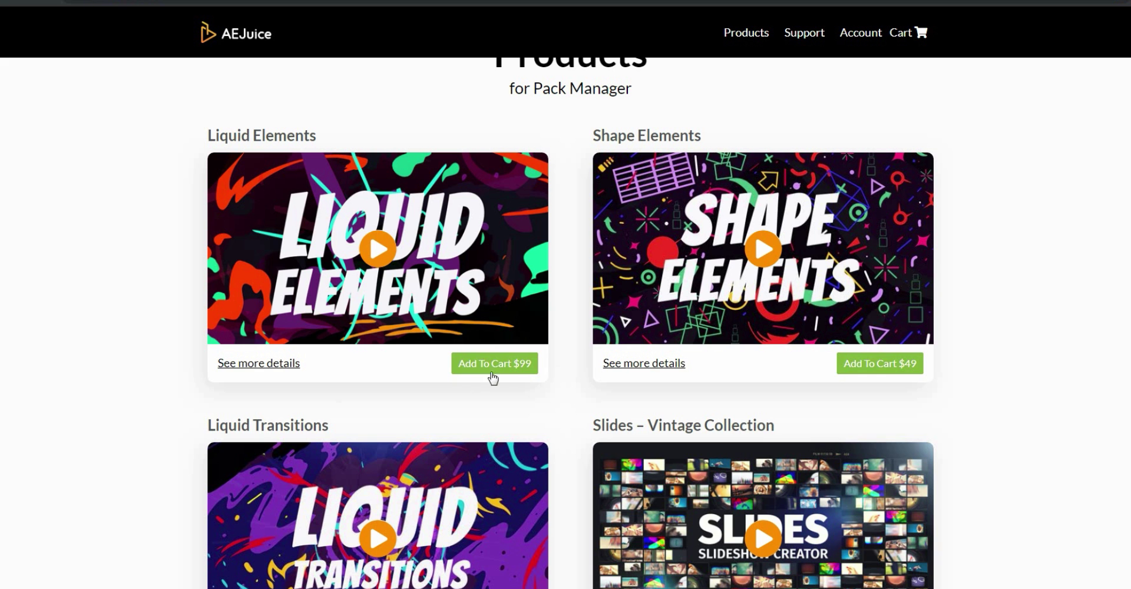
{"action": "left_click", "coordinate": [510, 364]}
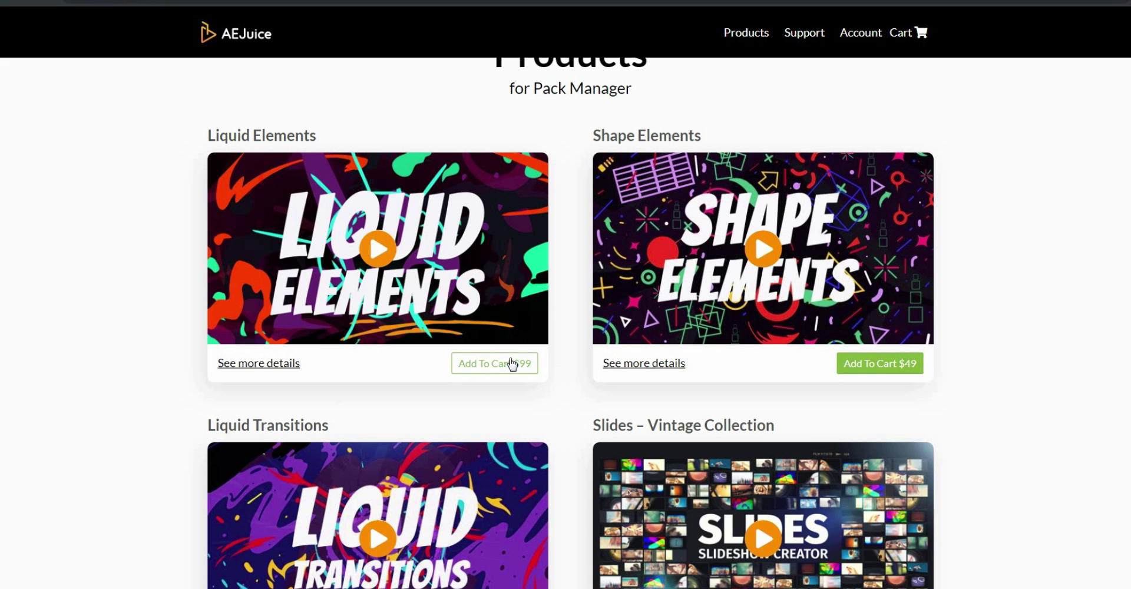
{"action": "left_click", "coordinate": [758, 356]}
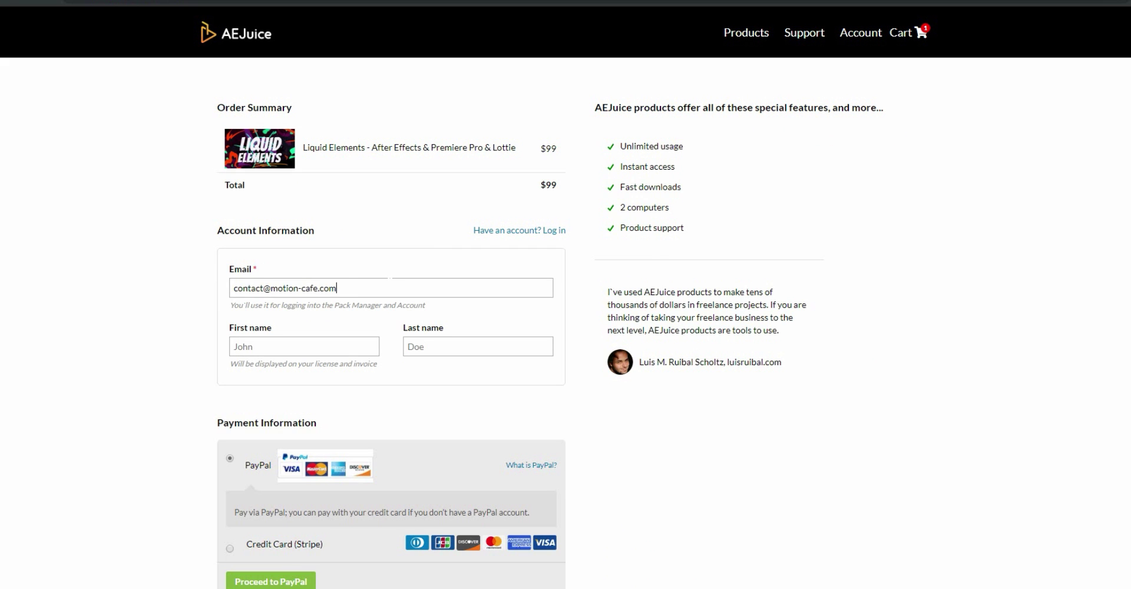